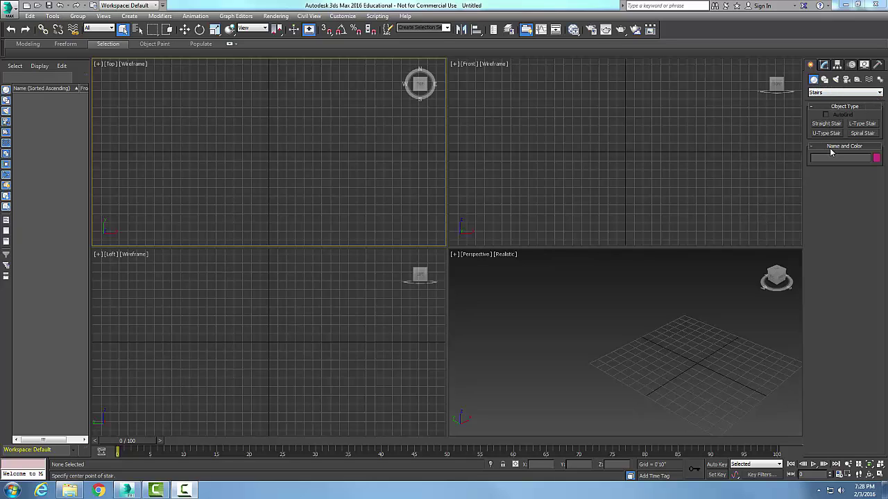
Create a Spiral Stair in the Top viewport by dragging out its radius and clicking its height
left_click(863, 133)
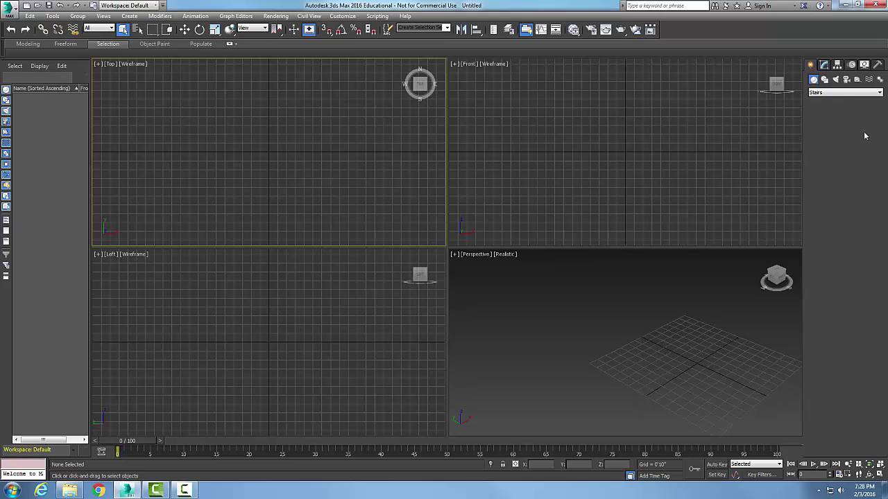
left_click(259, 152)
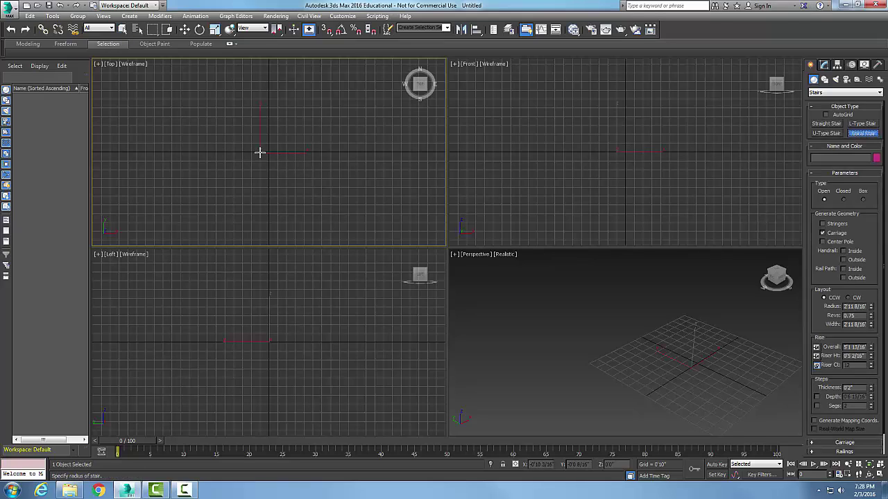
left_click_drag(260, 153, 290, 174)
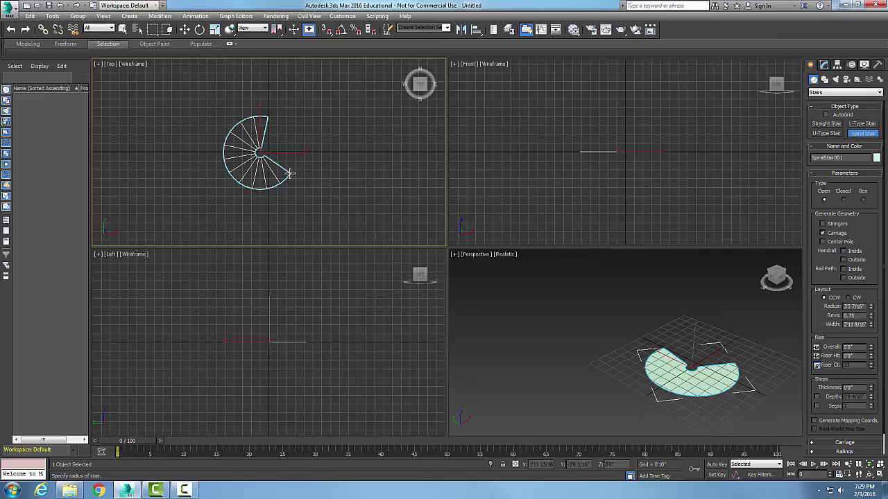
left_click_drag(290, 174, 292, 174)
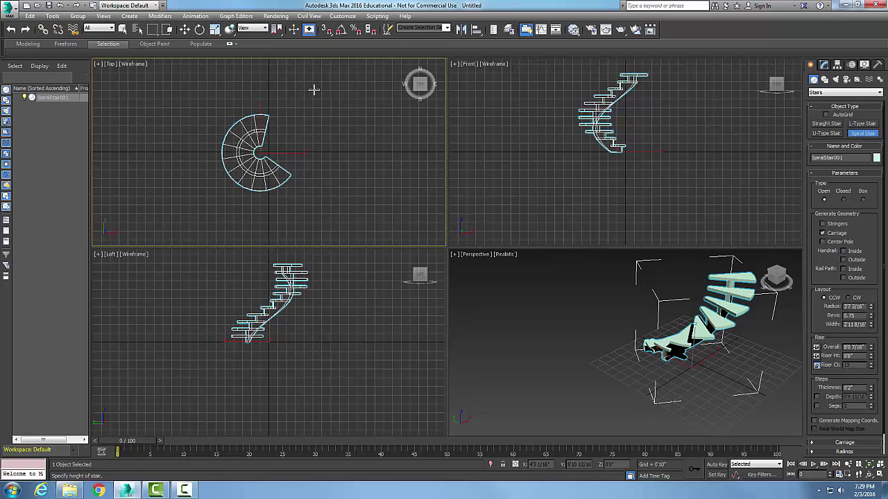
left_click(313, 89)
Give SpiralStair001 an 8' overall rise, a layout radius of 3 and 1 revolution
double_click(853, 346)
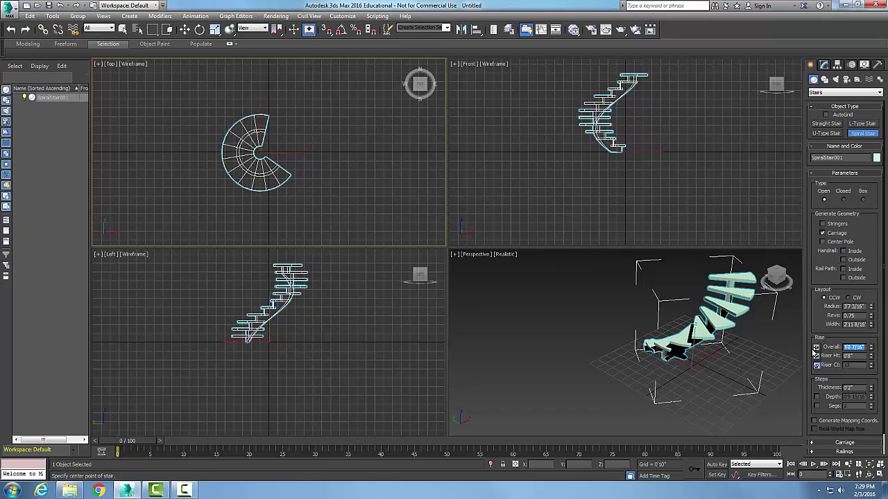
type("8'")
key("Tab")
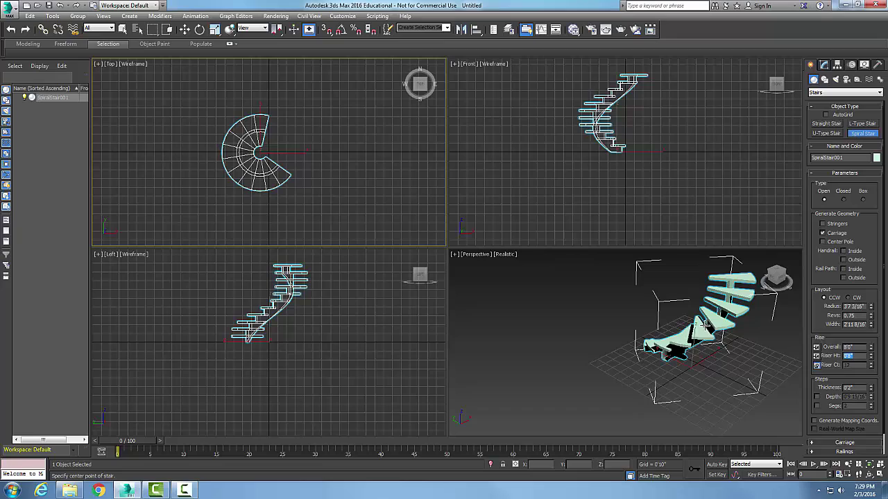
key("Return")
double_click(852, 306)
type("3")
key("Return")
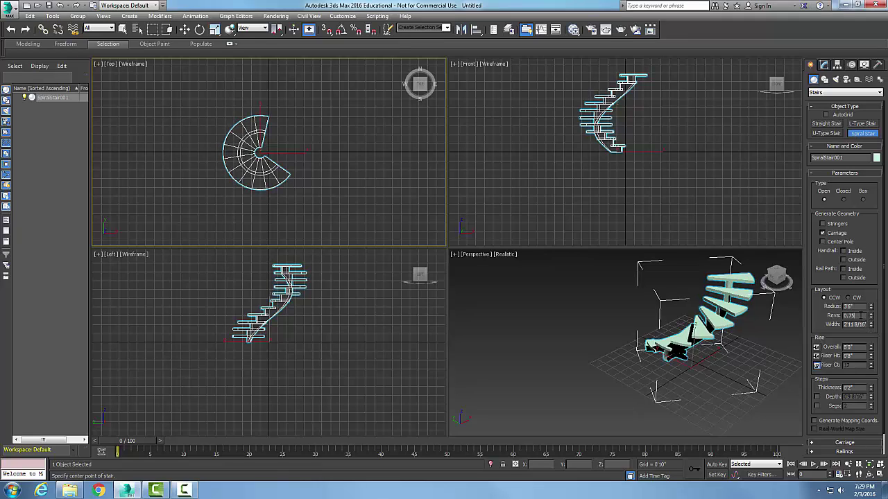
key("Return")
left_click_drag(853, 316, 839, 317)
type("1")
key("Return")
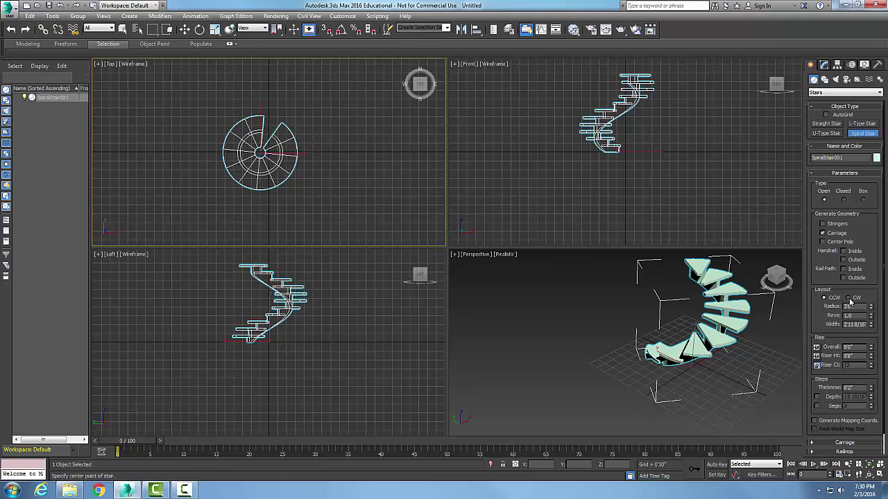
left_click(849, 299)
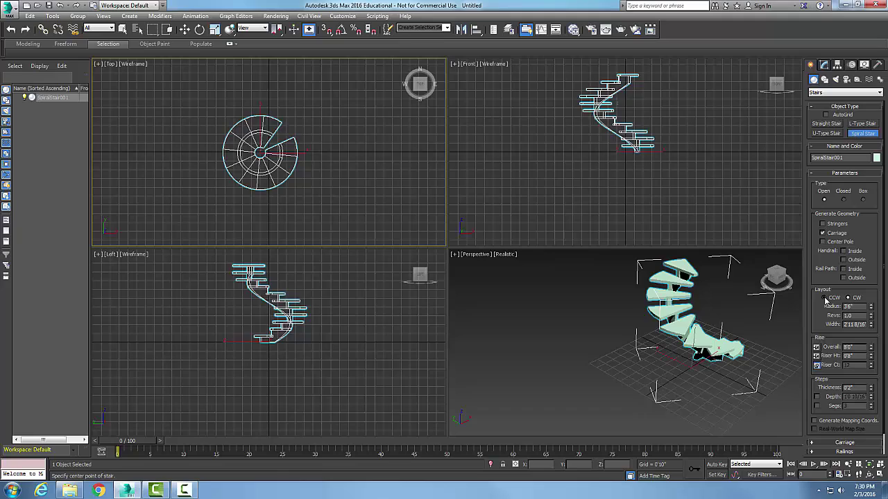
left_click(824, 298)
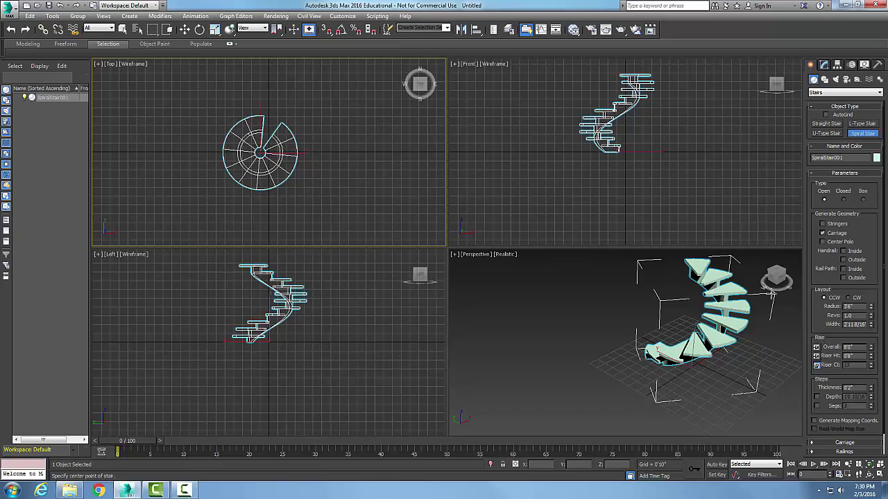
Preview stringers and a center pole on the stair, then turn both back off
left_click(823, 224)
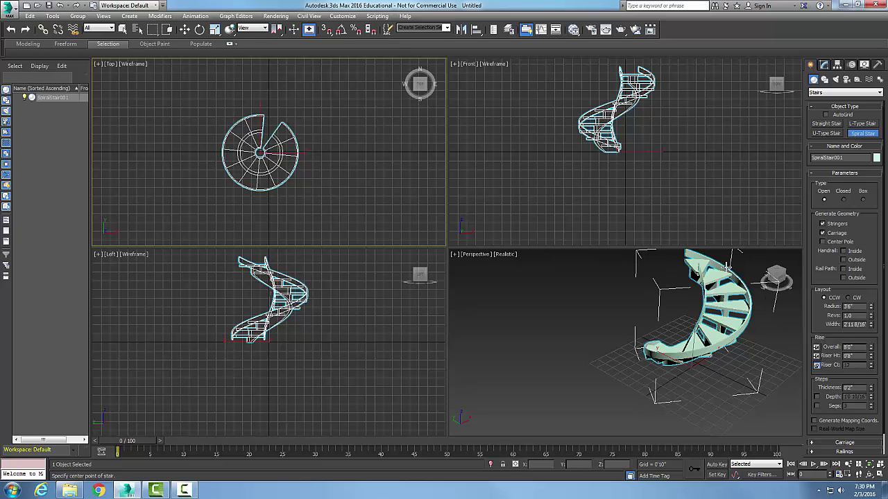
left_click(823, 225)
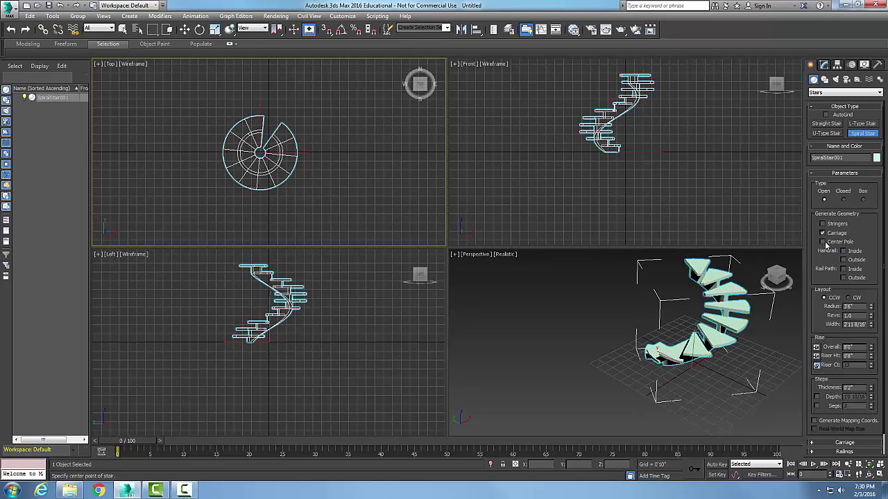
left_click(824, 243)
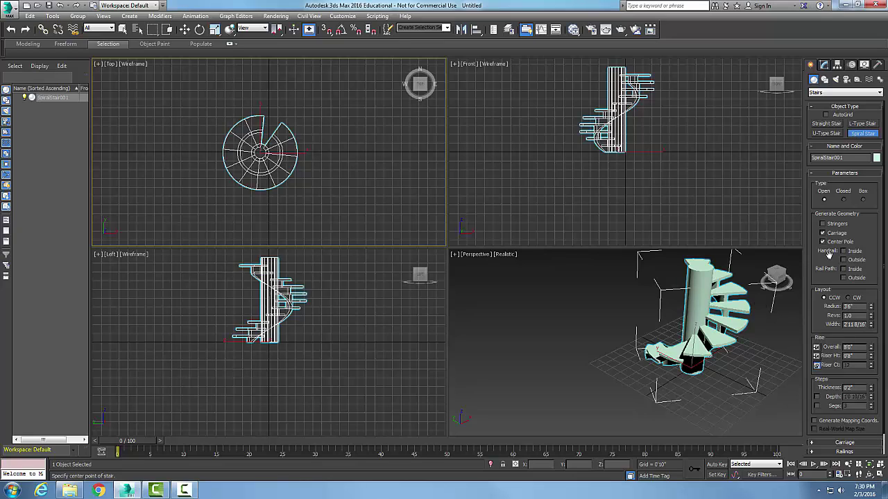
left_click(823, 242)
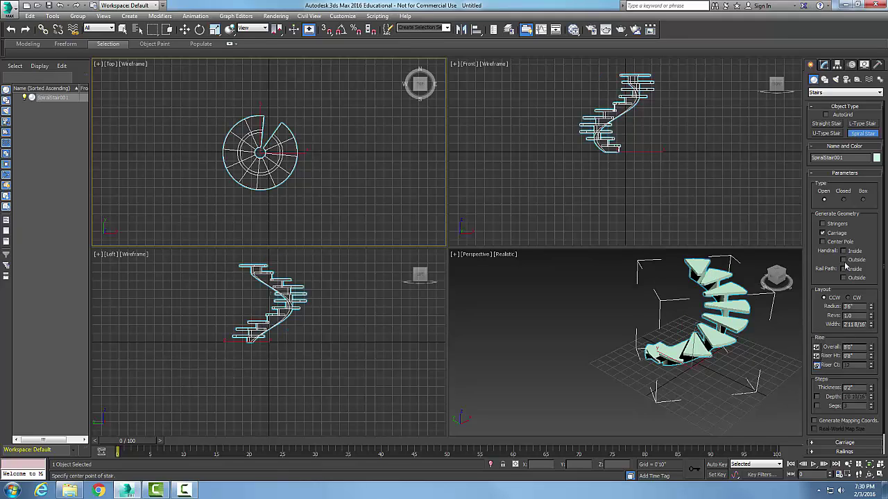
Add inside and outside handrails, leave the outside rail path off, and re-enable stringers
left_click(845, 252)
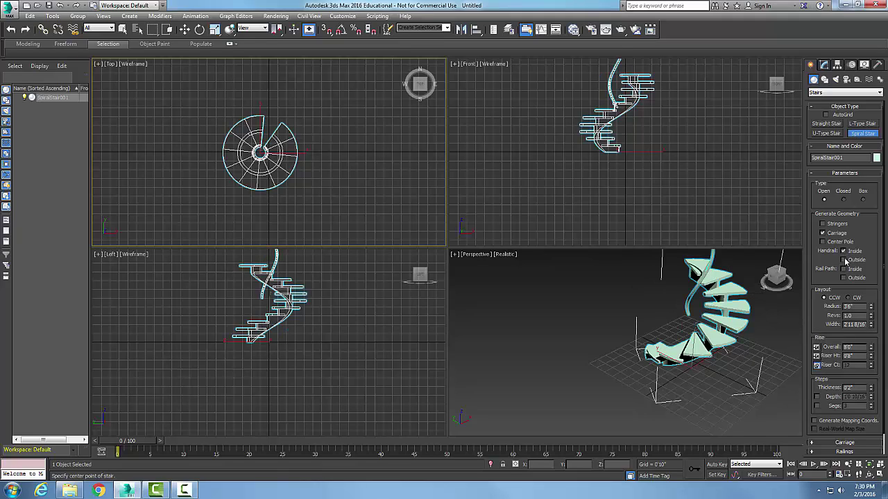
left_click(844, 260)
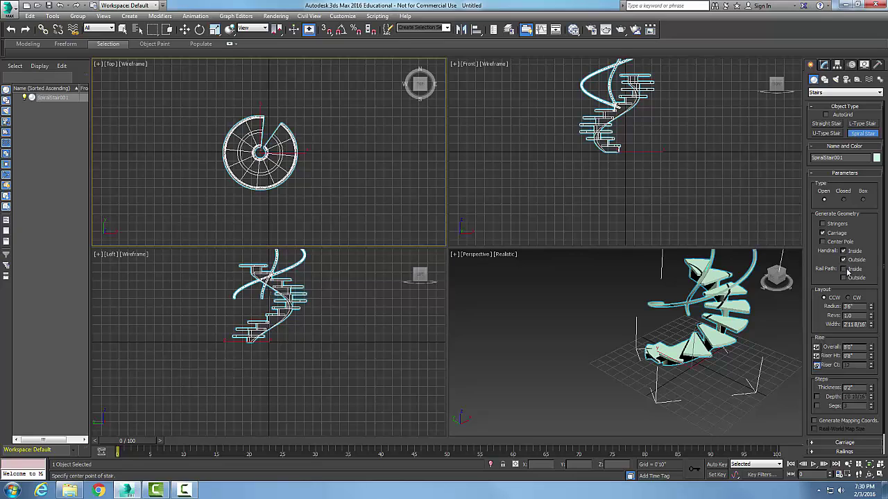
left_click(844, 278)
left_click(844, 278)
left_click(823, 224)
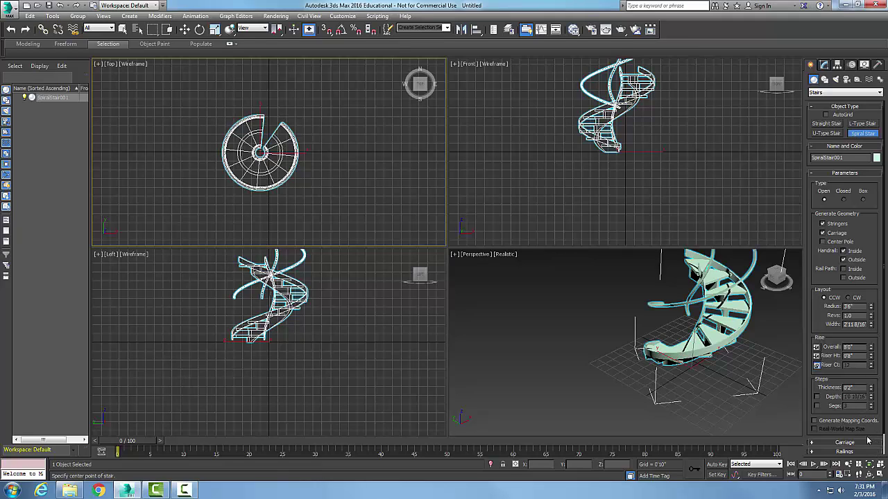
Expand the stringer settings, then remove the stringers and both handrails from the stair
scroll(883, 444, "down", 2)
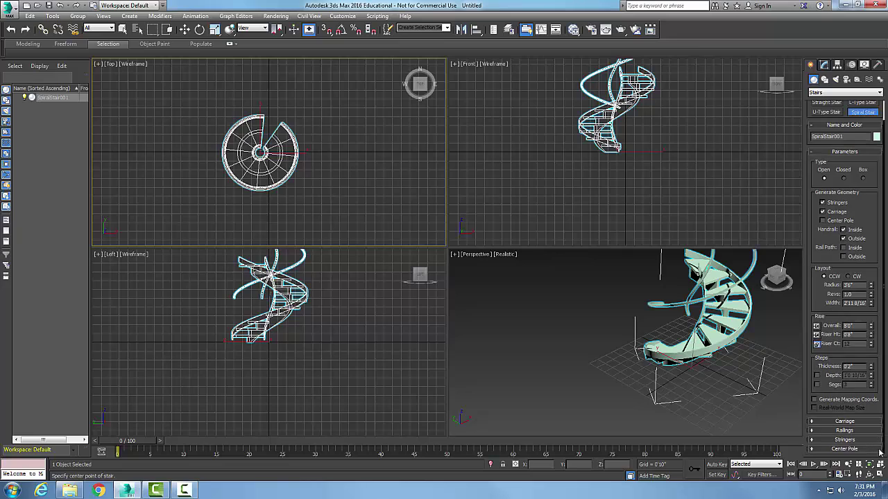
left_click(815, 441)
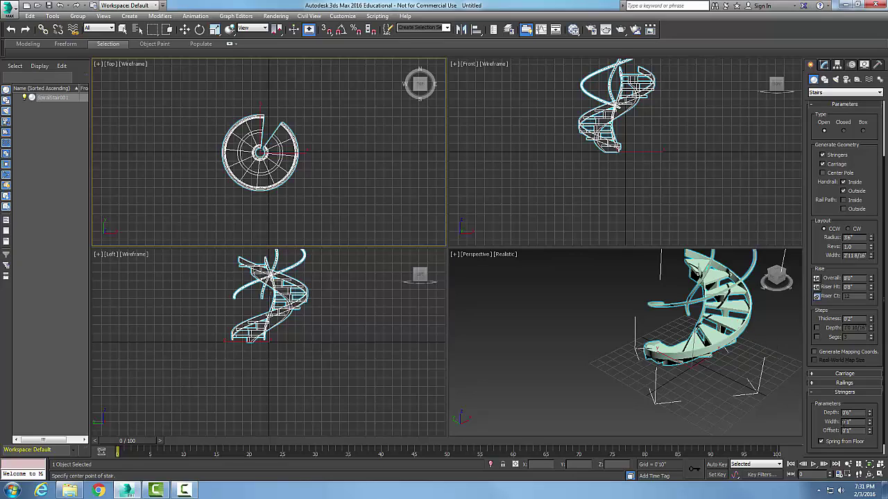
left_click(823, 155)
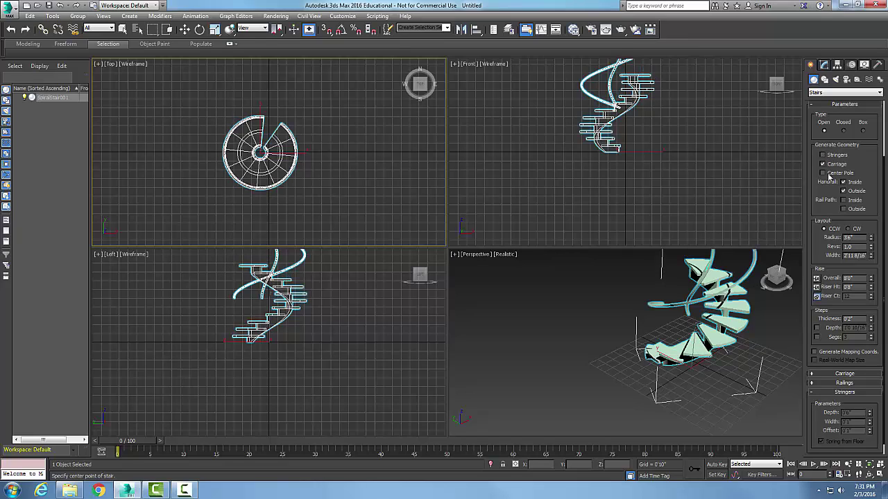
left_click(844, 190)
left_click(844, 182)
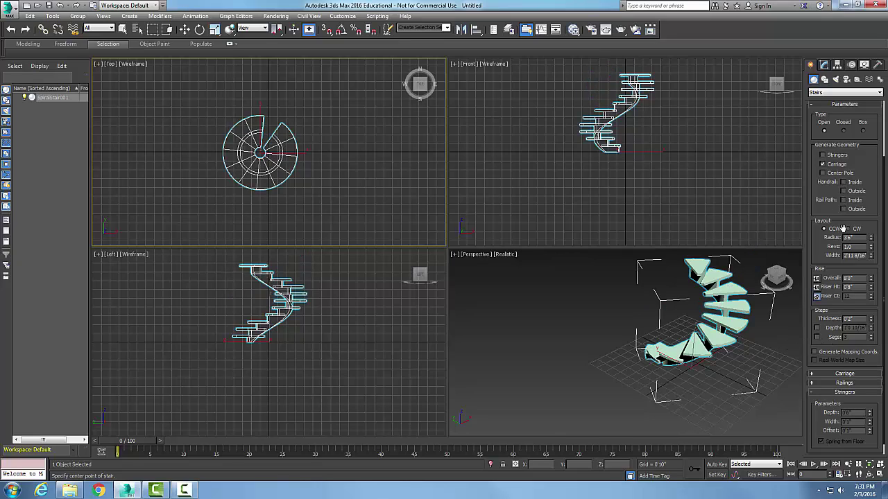
Set the carriage depth and width to 0'3" in the Carriage rollout
left_click(813, 376)
double_click(847, 394)
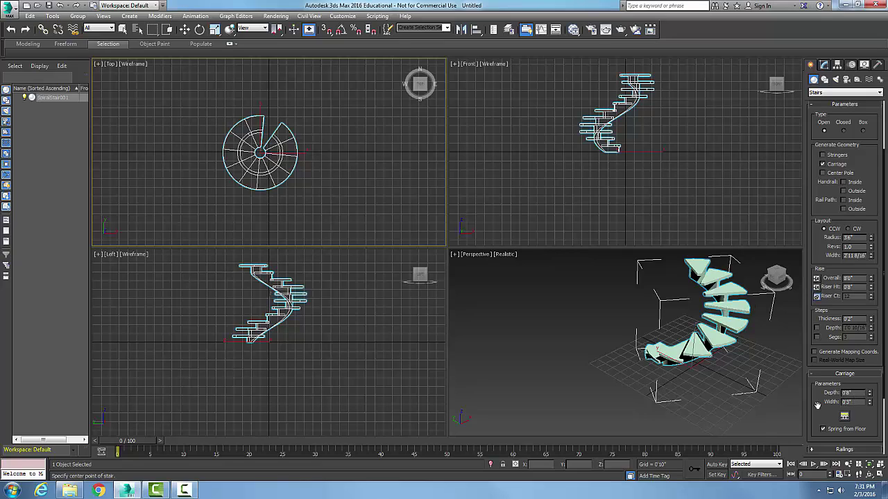
double_click(846, 402)
key("Return")
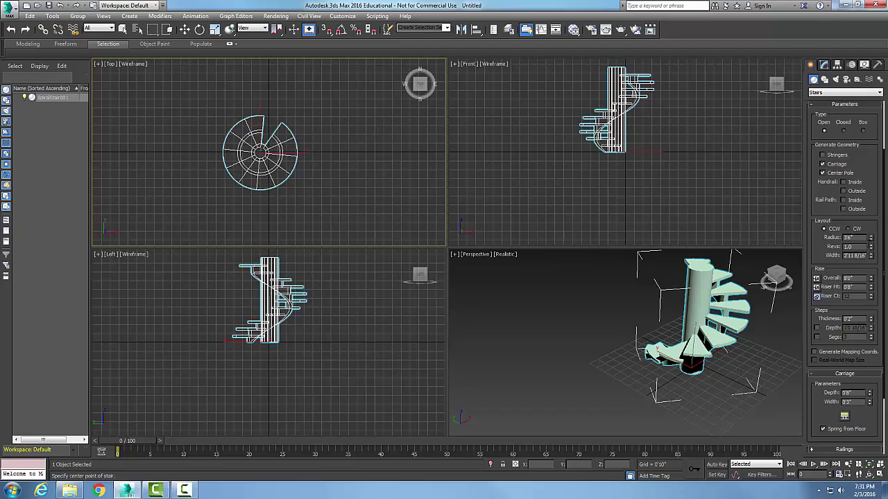
Expand Center Pole settings, turn on inside and outside handrails, and expand the Railings rollout
scroll(885, 406, "down", 3)
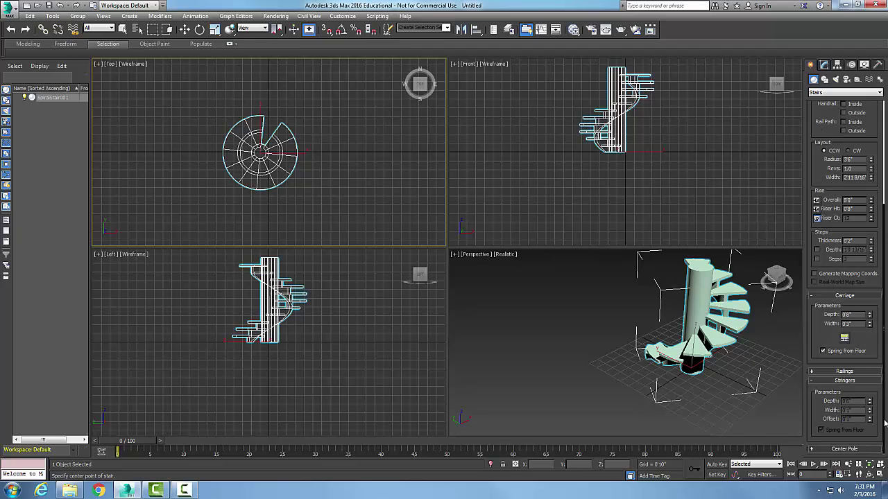
left_click(813, 449)
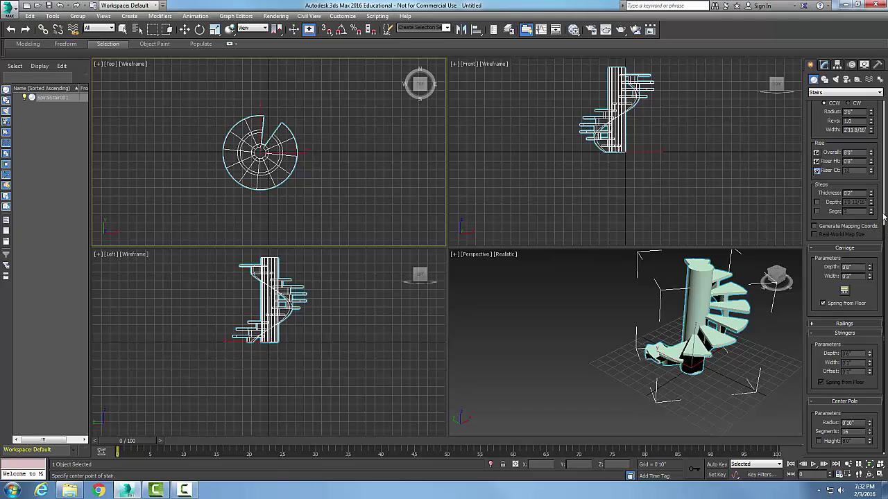
left_click_drag(883, 217, 884, 186)
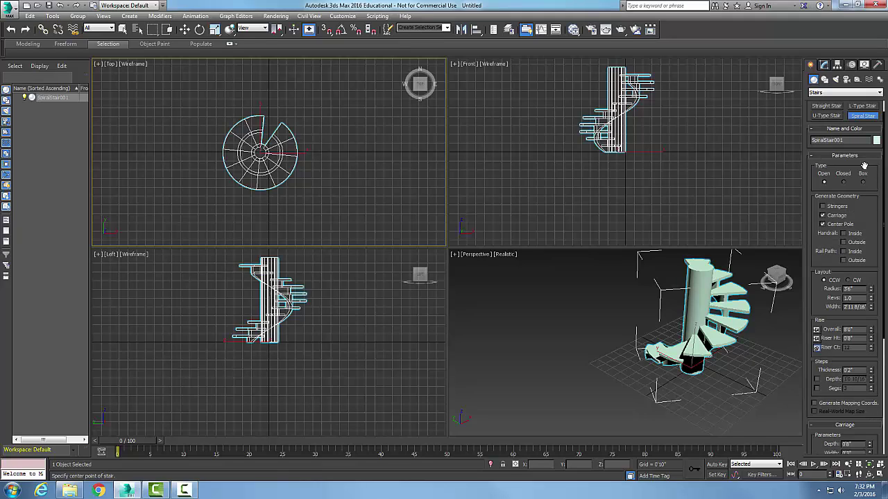
left_click(843, 233)
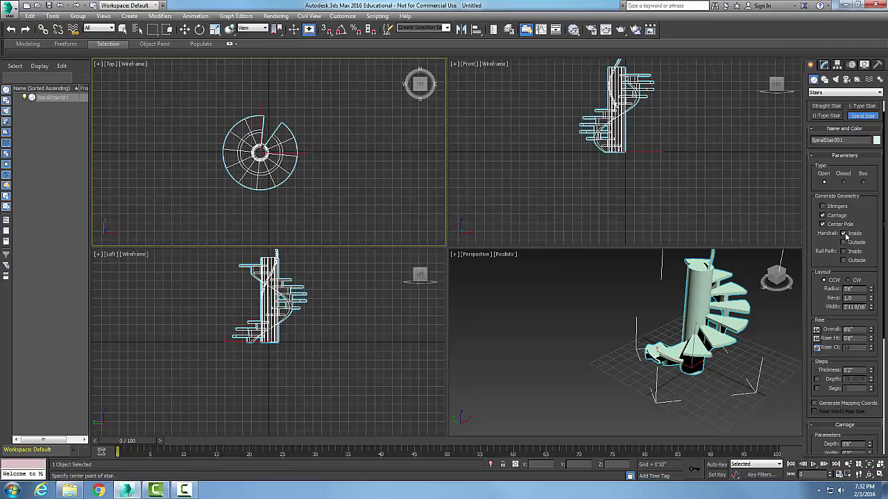
left_click(844, 242)
left_click_drag(885, 244, 885, 332)
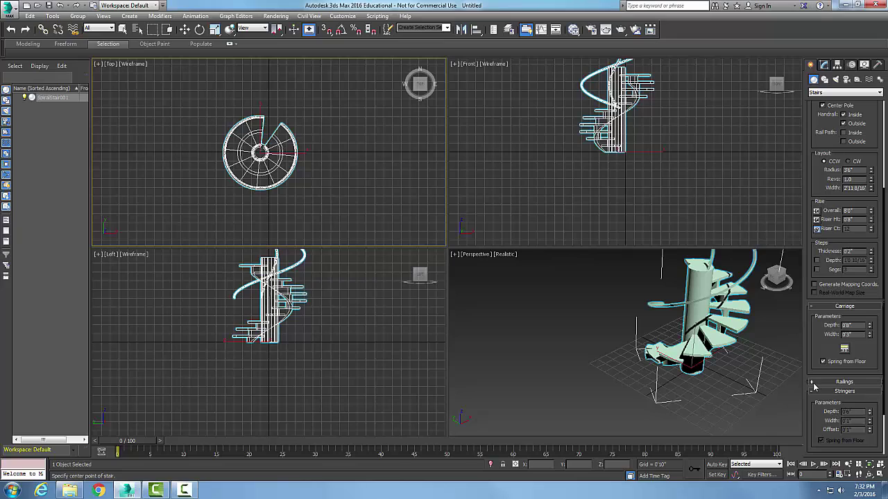
left_click(813, 385)
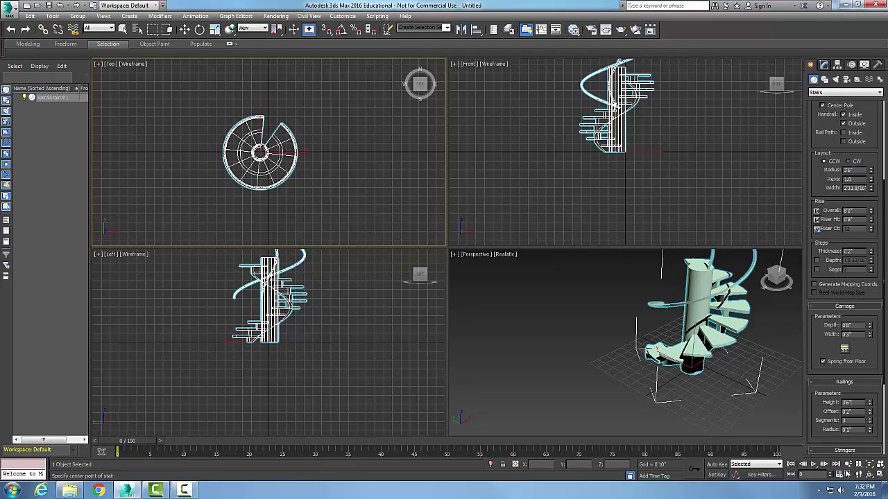
Toggle the Top view maximized and back, then cancel the accidental second stair
left_click(879, 475)
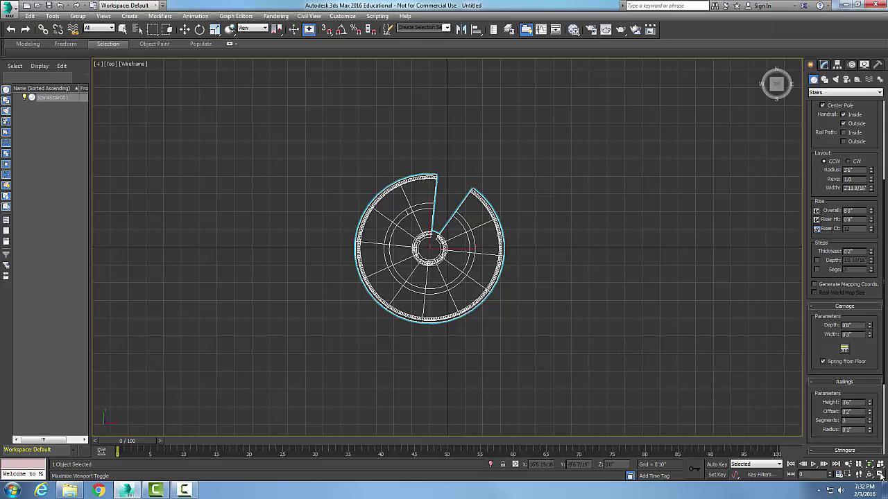
left_click(879, 475)
left_click(604, 342)
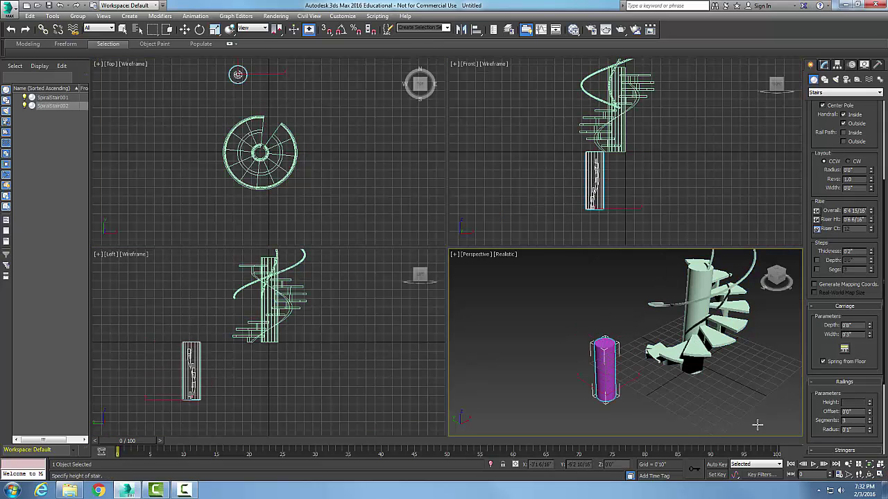
right_click(618, 332)
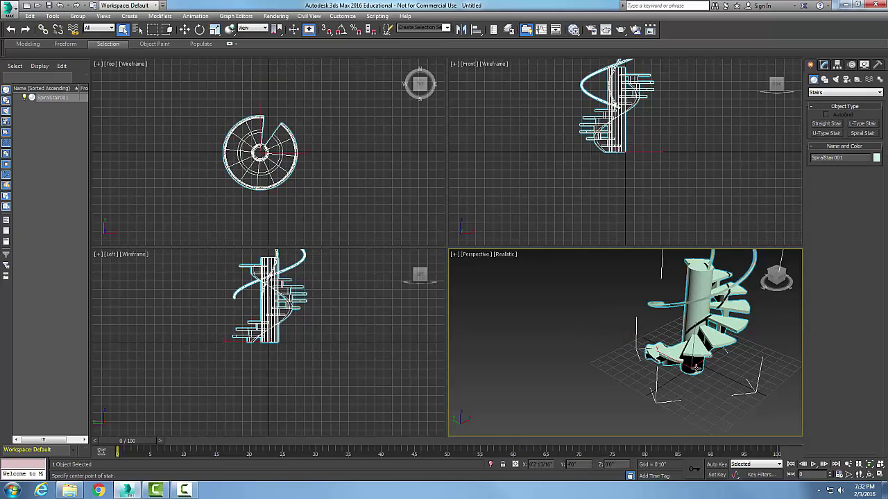
Maximize the Perspective view, zoom out to show the whole stair, and choose Select Object
left_click(880, 476)
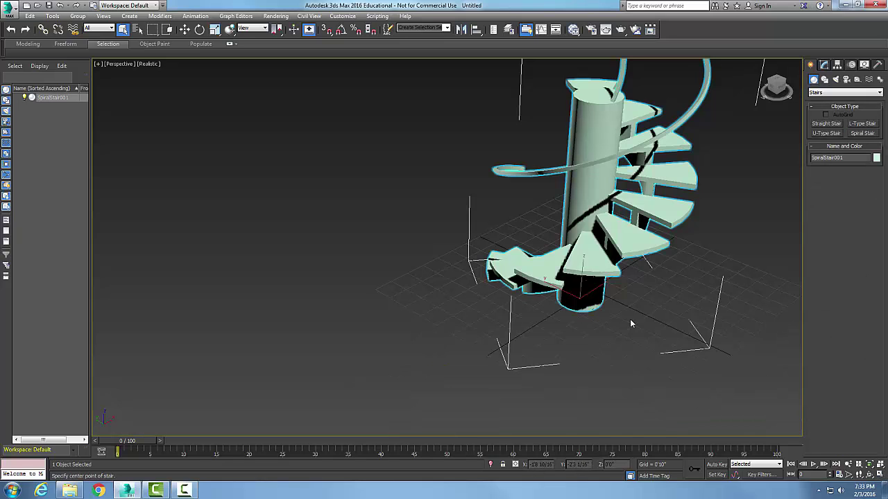
scroll(630, 319, "down", 2)
scroll(555, 353, "down", 2)
scroll(527, 381, "down", 2)
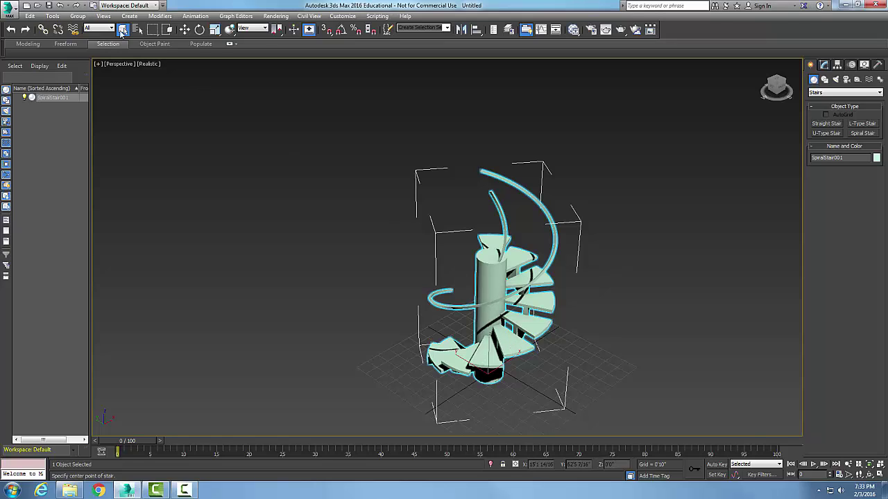
left_click(122, 29)
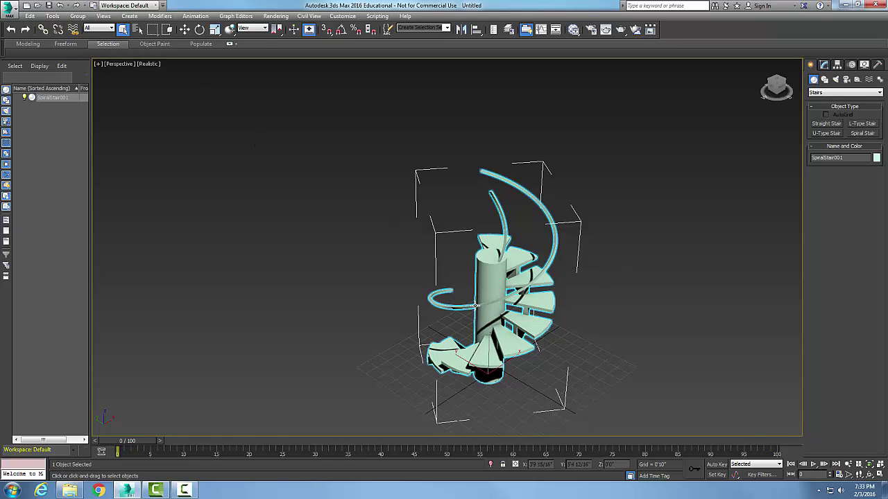
In the Modify panel, try the Closed and Box stair types, then return to Open
left_click(824, 63)
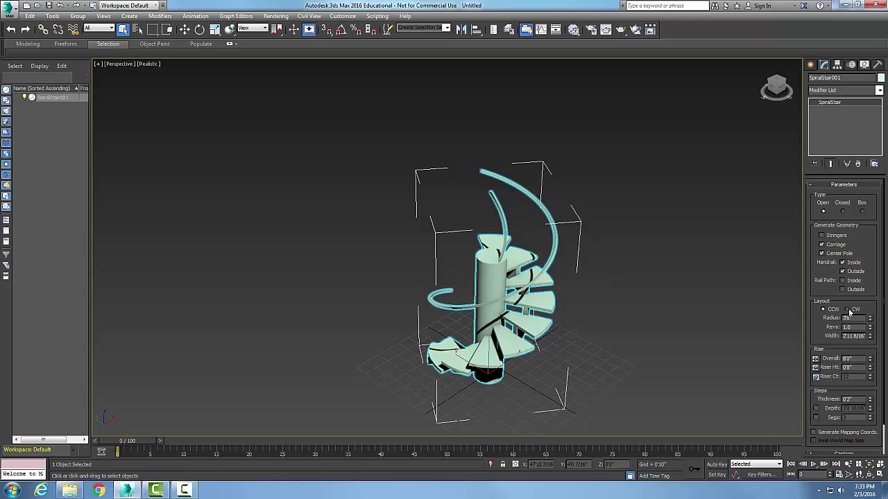
left_click(844, 212)
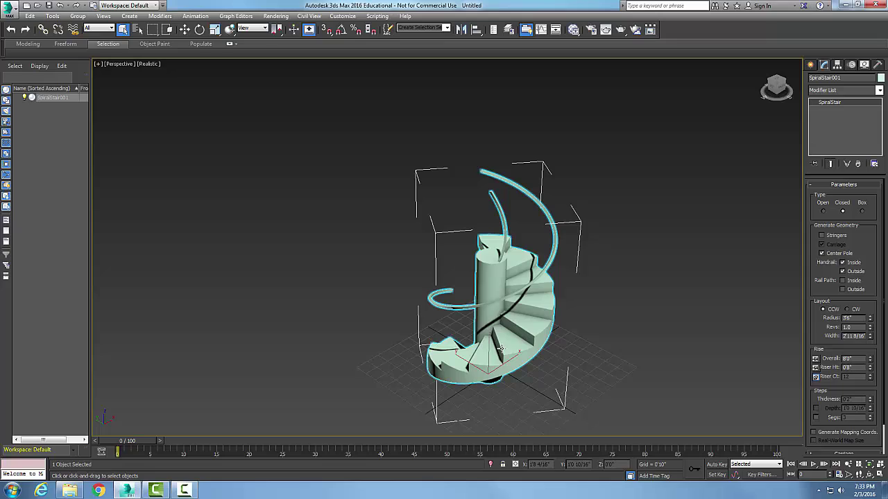
left_click(863, 211)
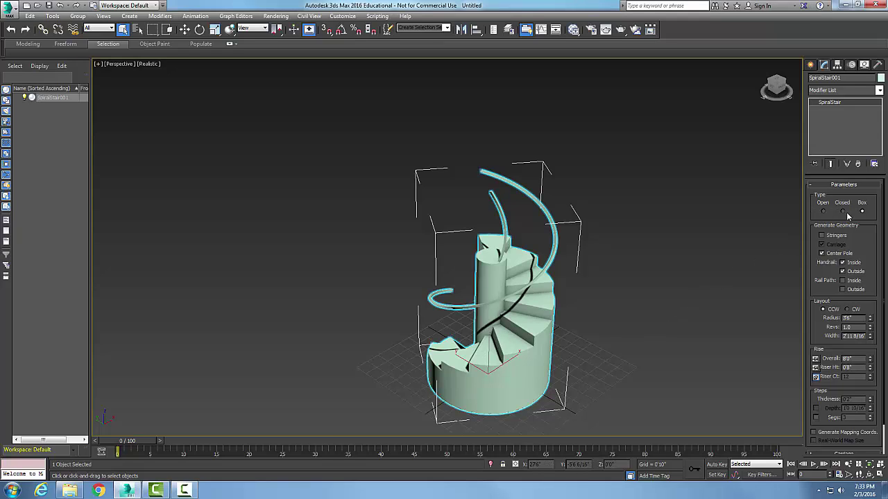
left_click(824, 211)
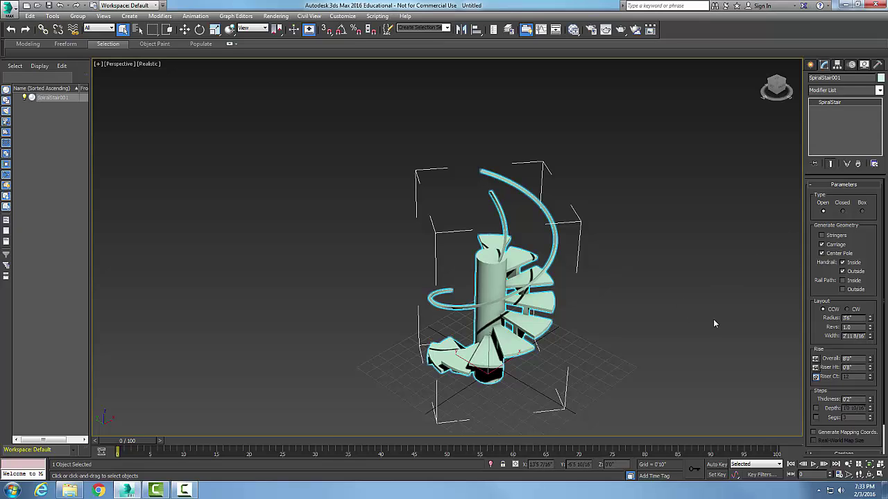
Go back to the Create panel's list of Stairs object types
left_click(812, 64)
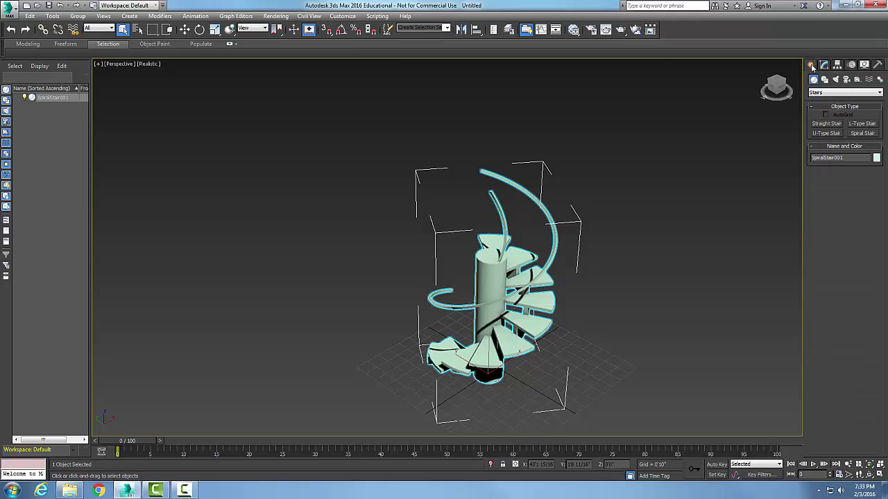